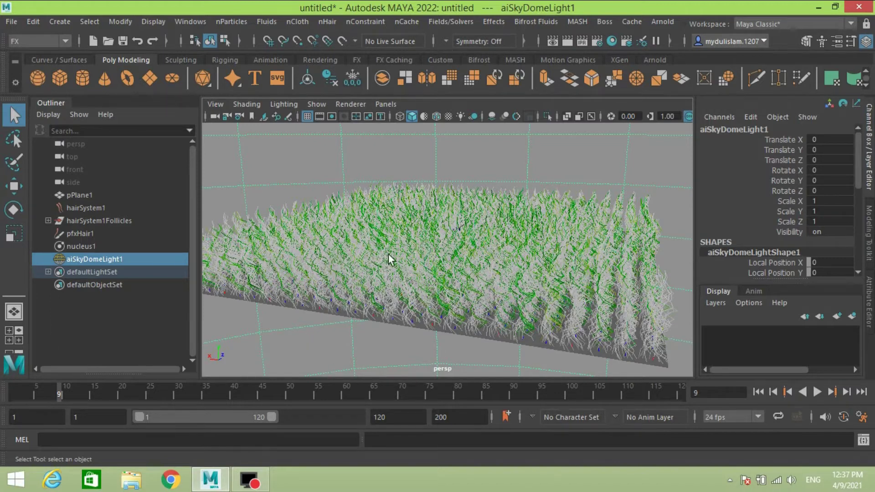
Play the hair simulation on the existing grass plane, review the Create Hair options used for it, and stop playback.
{"action": "left_click", "coordinate": [815, 392]}
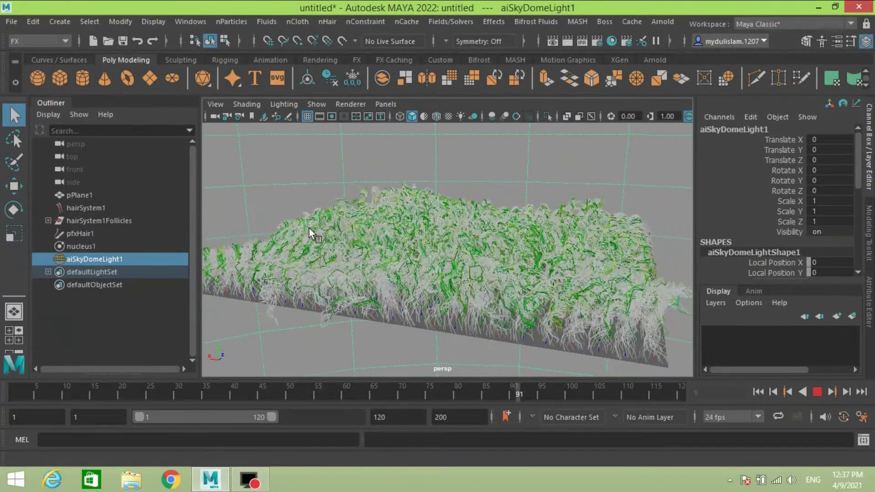
{"action": "scroll", "coordinate": [436, 295], "scroll_direction": "up", "scroll_amount": 4}
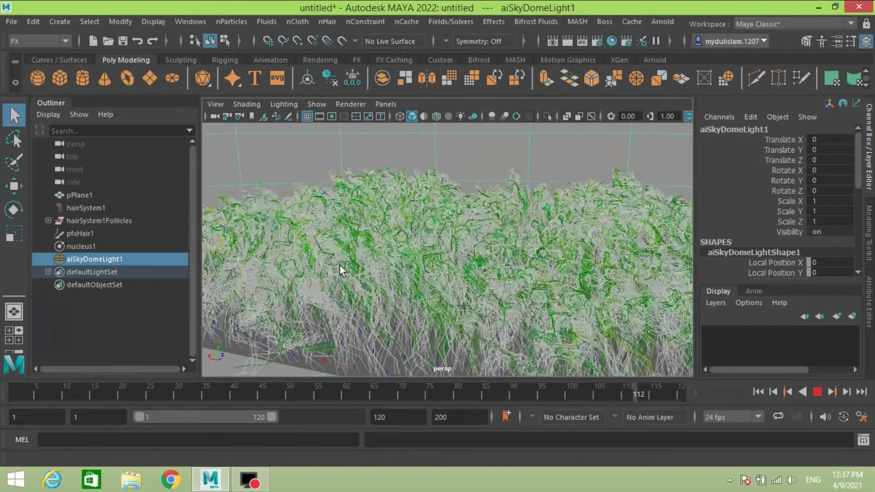
{"action": "left_click", "coordinate": [327, 23]}
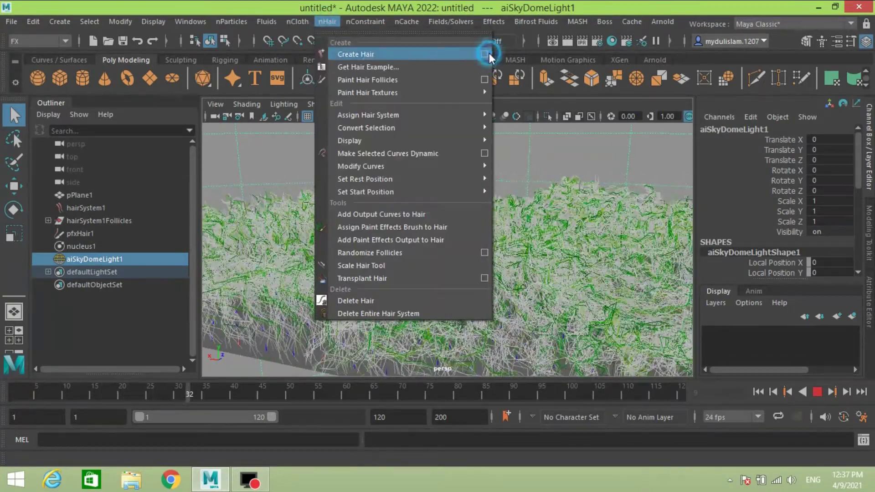
{"action": "left_click", "coordinate": [485, 54]}
{"action": "left_click_drag", "start_coordinate": [317, 31], "coordinate": [573, 38]}
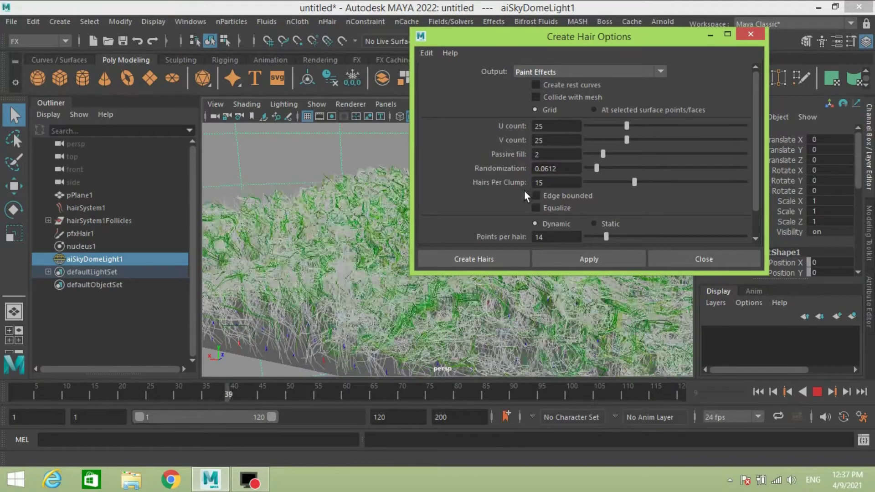
{"action": "scroll", "coordinate": [523, 190], "scroll_direction": "down", "scroll_amount": 2}
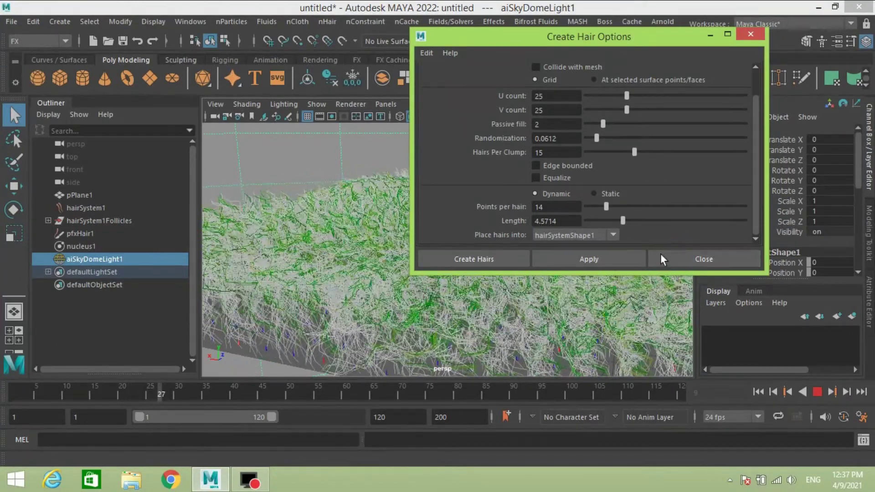
{"action": "left_click", "coordinate": [817, 391]}
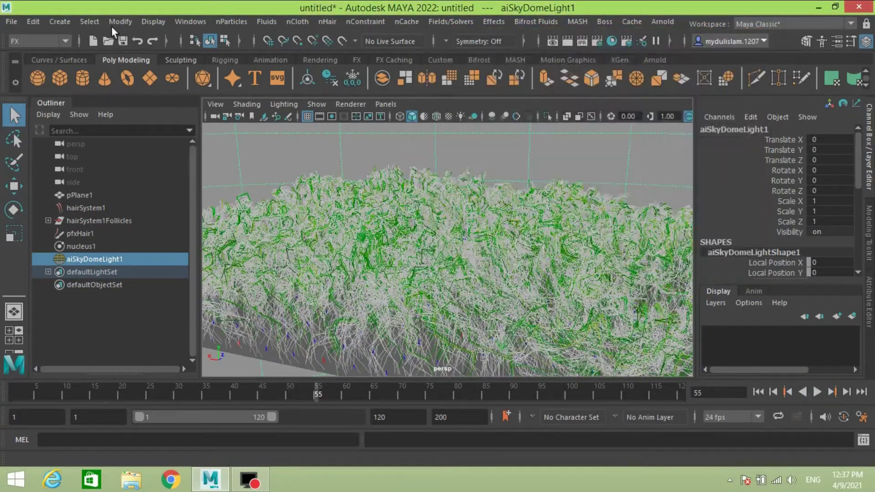
Review the size and division settings in the polygon plane options, and close them without creating anything.
{"action": "left_click", "coordinate": [59, 21]}
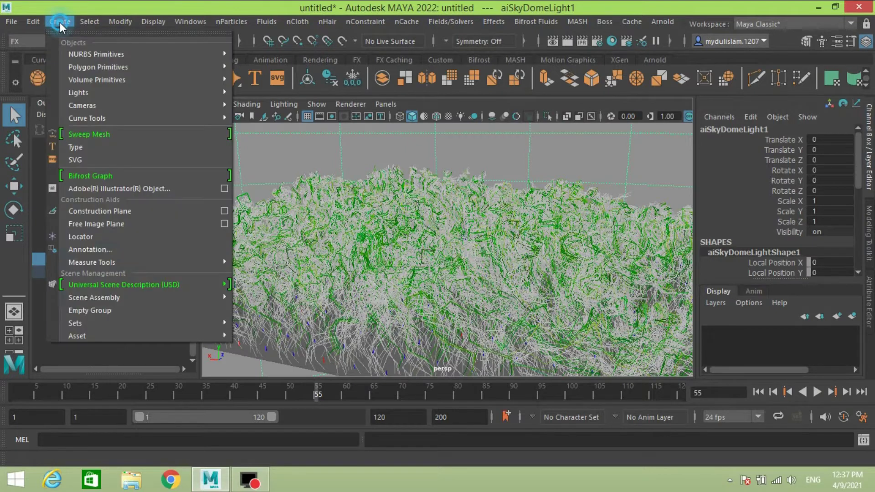
{"action": "mouse_move", "coordinate": [191, 67]}
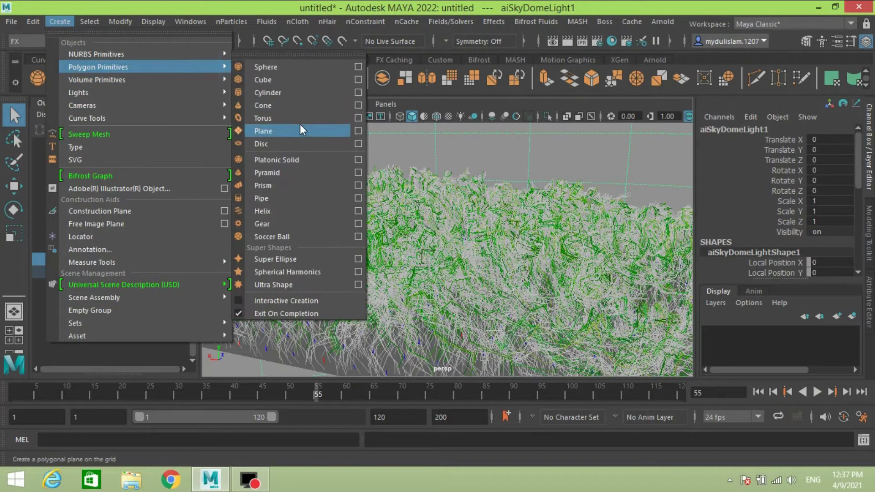
{"action": "left_click", "coordinate": [358, 131]}
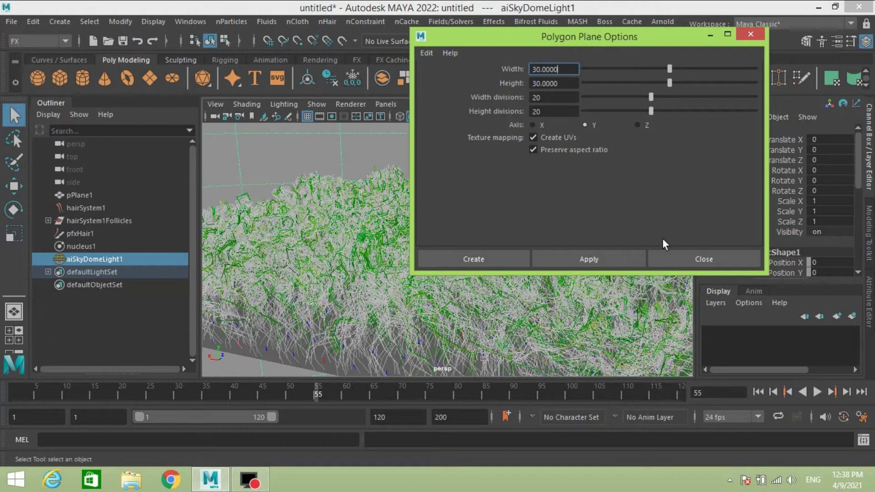
{"action": "left_click", "coordinate": [682, 256]}
Start a new empty scene, discarding the unsaved grass scene.
{"action": "left_click", "coordinate": [12, 23]}
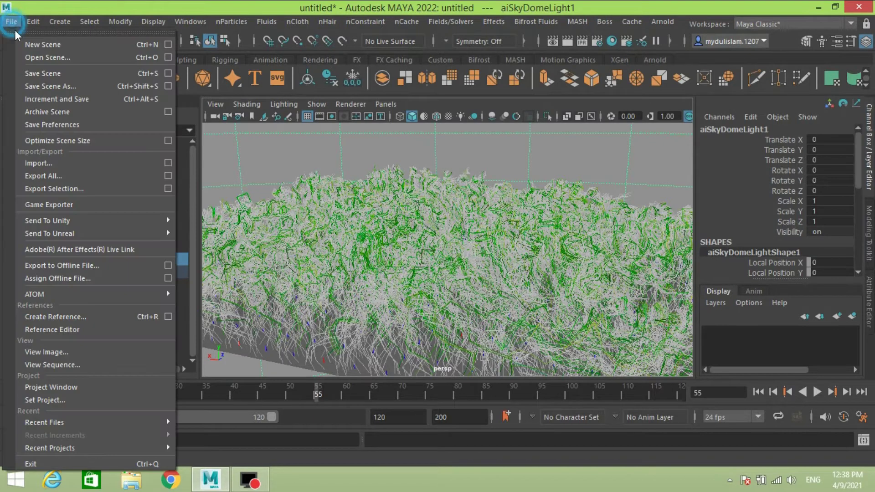
{"action": "left_click", "coordinate": [33, 45]}
{"action": "left_click", "coordinate": [425, 238]}
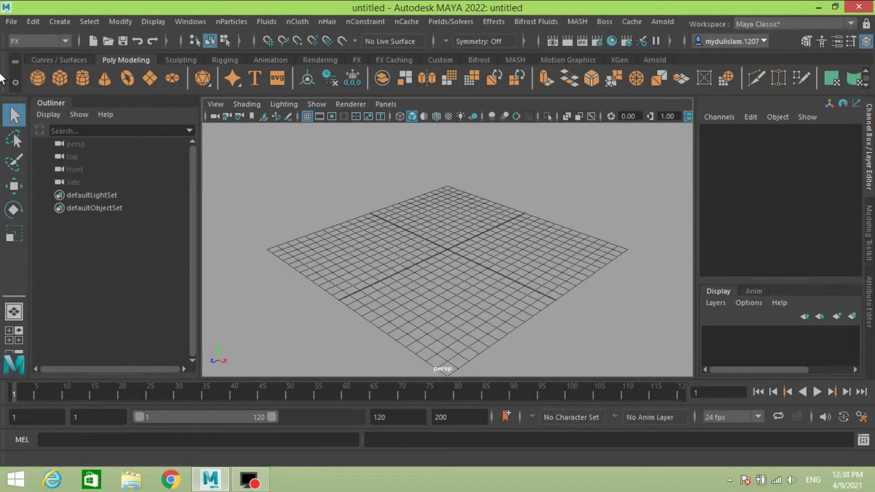
{"action": "left_click", "coordinate": [151, 79]}
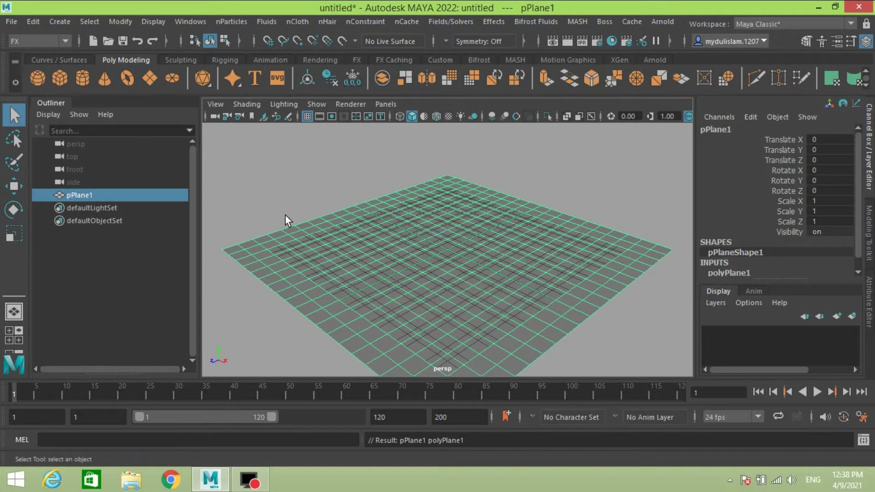
{"action": "left_click", "coordinate": [260, 200]}
{"action": "key", "text": "Delete"}
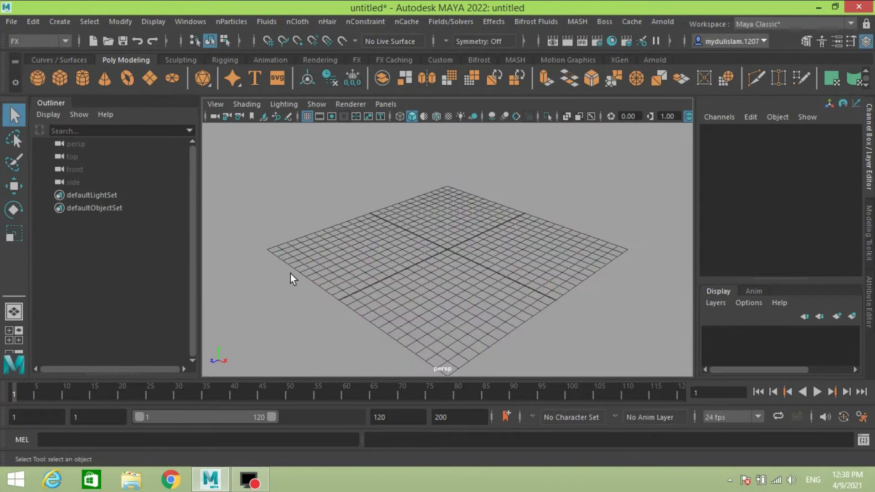
Open the polygon plane creation options and reset them to their defaults.
{"action": "left_click", "coordinate": [72, 21]}
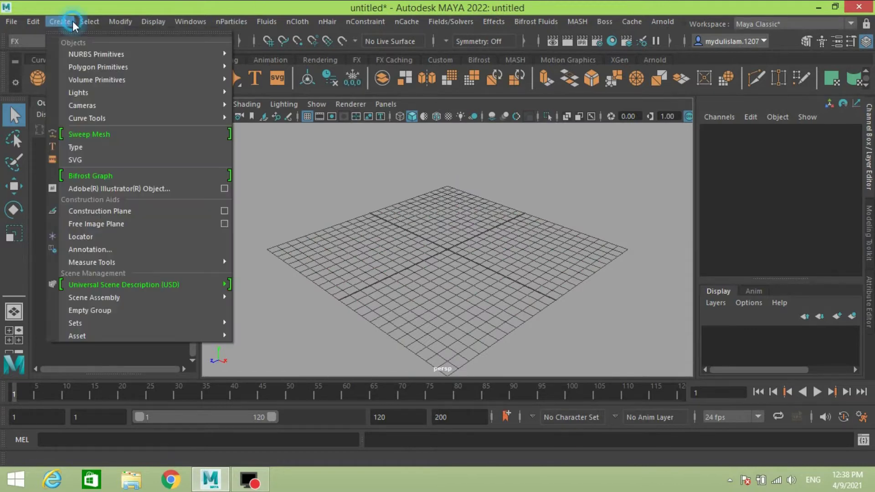
{"action": "mouse_move", "coordinate": [160, 67]}
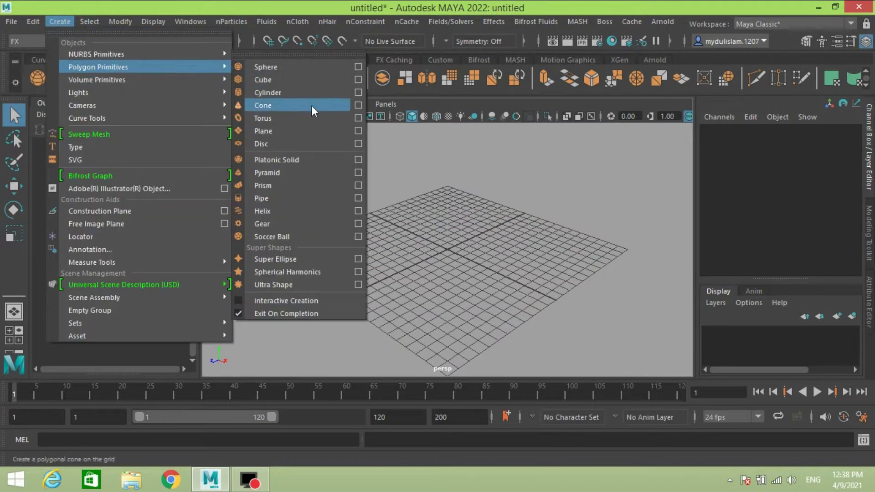
{"action": "left_click", "coordinate": [355, 130]}
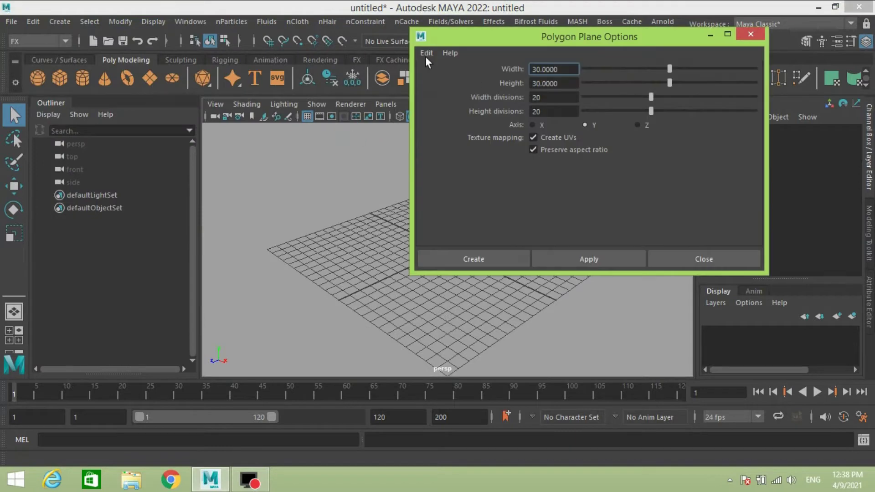
{"action": "left_click", "coordinate": [424, 52]}
{"action": "left_click", "coordinate": [441, 81]}
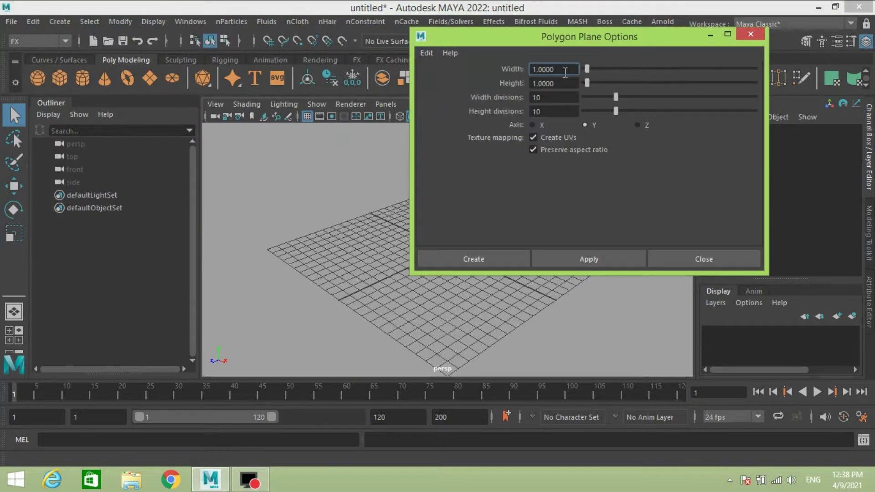
Set both the width and the height of the new polygon plane to 30.
{"action": "type", "text": "30"}
{"action": "left_click", "coordinate": [546, 69]}
{"action": "left_click_drag", "start_coordinate": [545, 69], "coordinate": [512, 67]}
{"action": "key", "text": "Tab"}
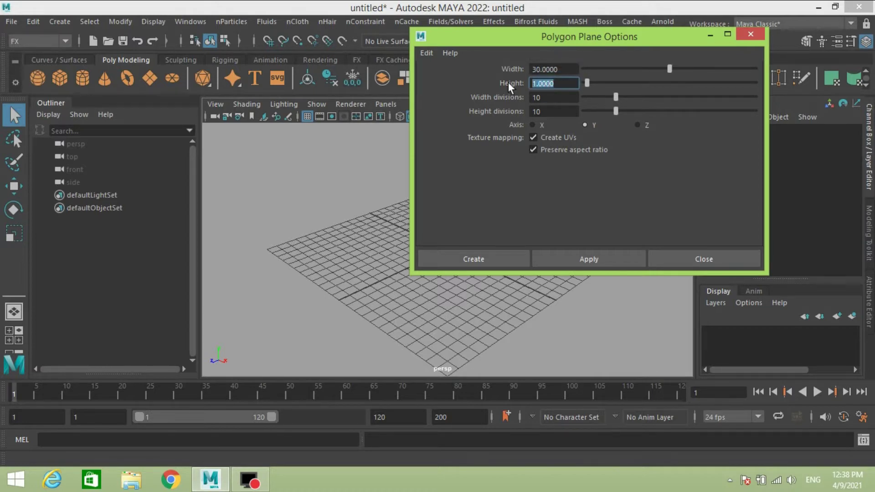
{"action": "type", "text": "30"}
{"action": "key", "text": "Tab"}
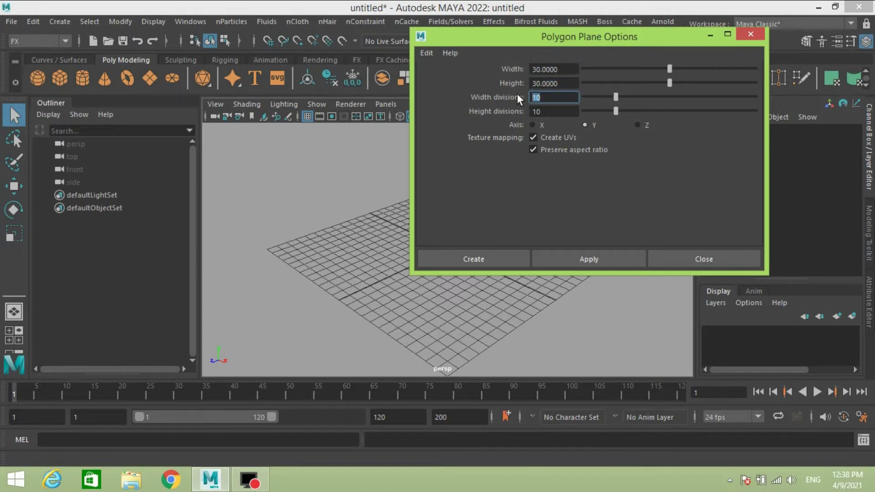
Set the width divisions and height divisions to 20 and create the polygon plane.
{"action": "type", "text": "20"}
{"action": "key", "text": "Tab"}
{"action": "type", "text": "20"}
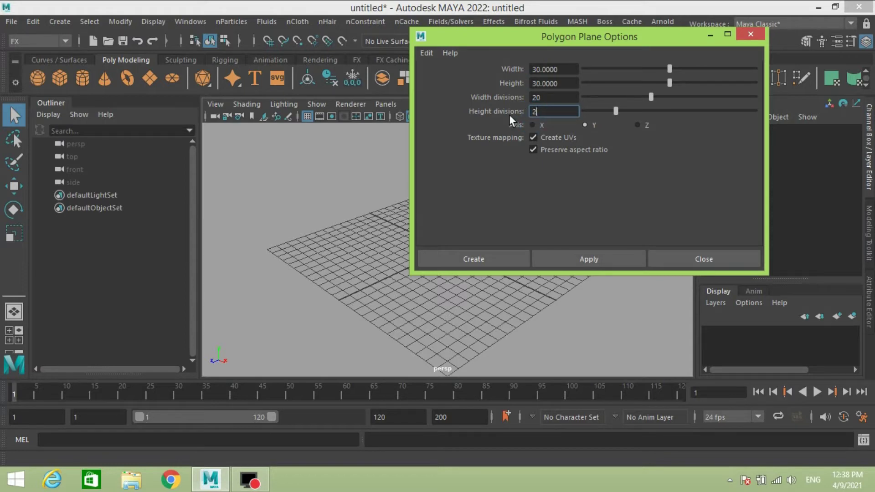
{"action": "left_click", "coordinate": [477, 259]}
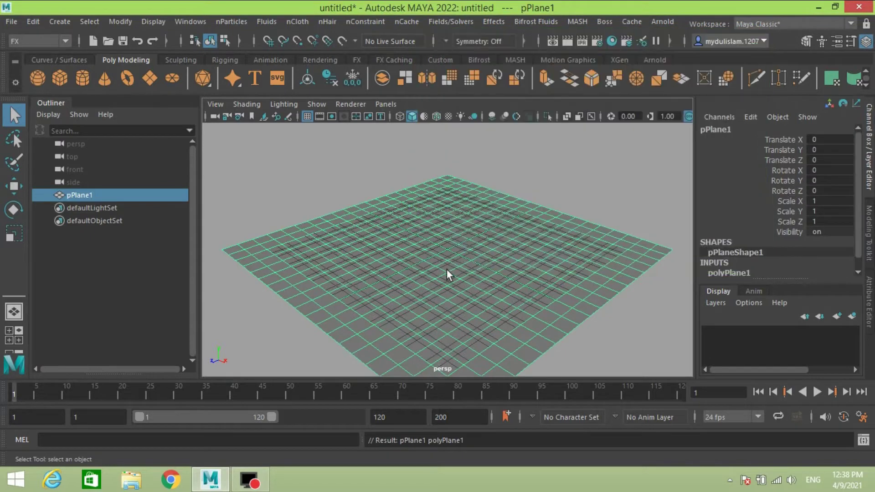
Add an Arnold SkyDome light to the scene.
{"action": "left_click", "coordinate": [371, 284]}
{"action": "left_click", "coordinate": [653, 24]}
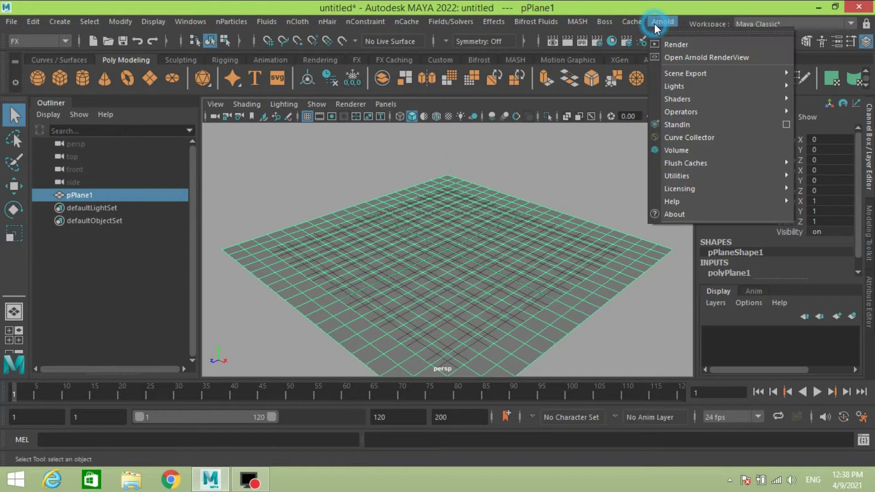
{"action": "mouse_move", "coordinate": [706, 87]}
{"action": "left_click", "coordinate": [556, 100]}
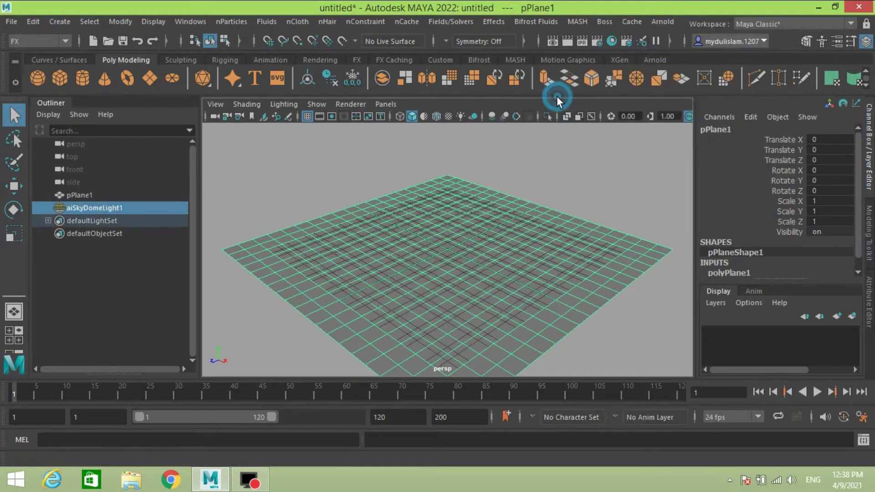
Select the polygon plane and make FX the active menu set.
{"action": "left_click", "coordinate": [485, 288]}
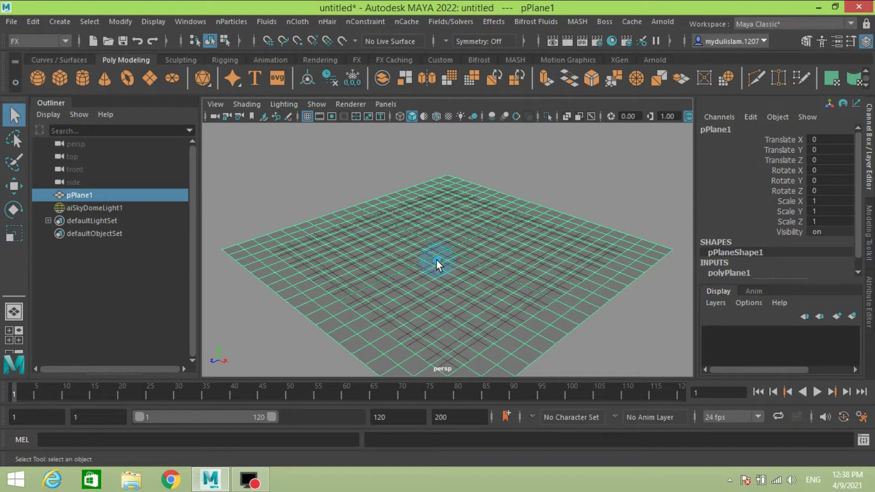
{"action": "left_click", "coordinate": [34, 40]}
{"action": "left_click", "coordinate": [37, 55]}
{"action": "left_click", "coordinate": [40, 42]}
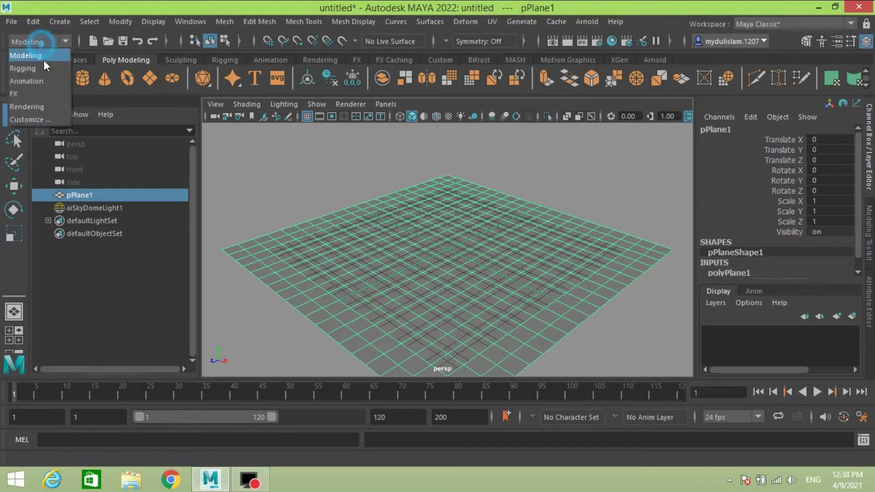
{"action": "left_click", "coordinate": [43, 93]}
Open the Create Hair options for the selected plane and reset them to their defaults.
{"action": "left_click", "coordinate": [321, 21]}
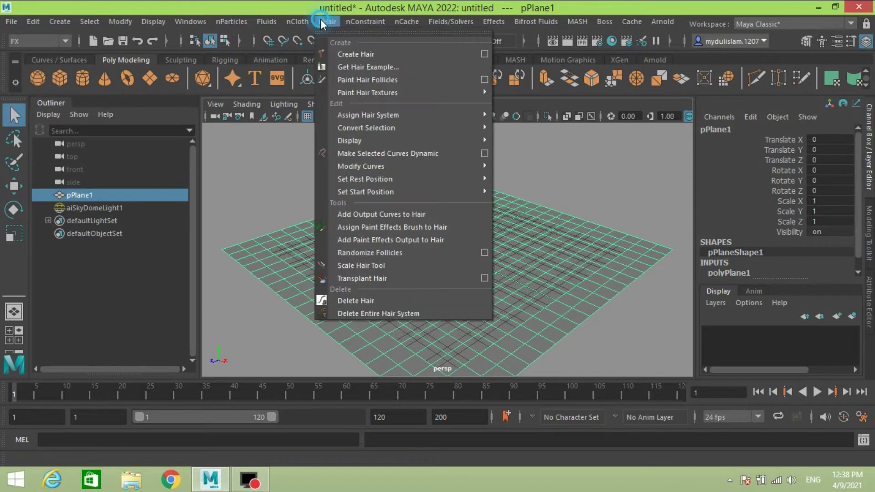
{"action": "left_click", "coordinate": [484, 53]}
{"action": "left_click", "coordinate": [431, 52]}
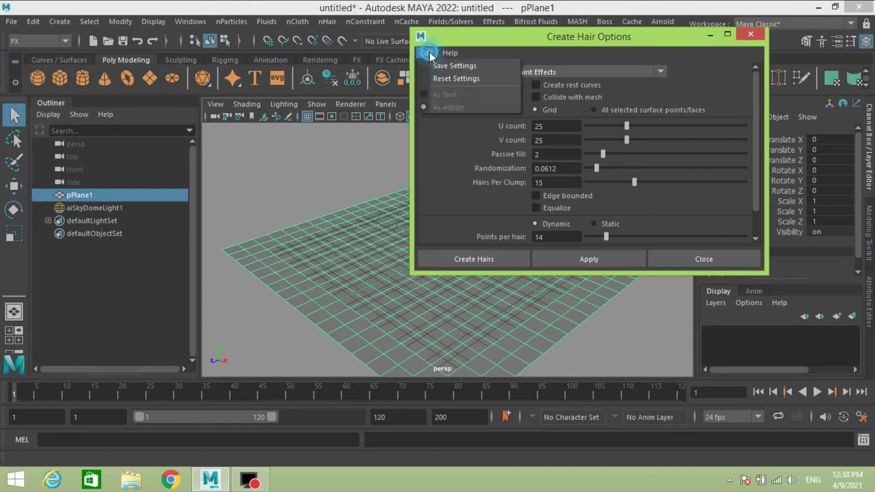
{"action": "left_click", "coordinate": [449, 76]}
Set the hair U count and V count to 25.
{"action": "double_click", "coordinate": [555, 127]}
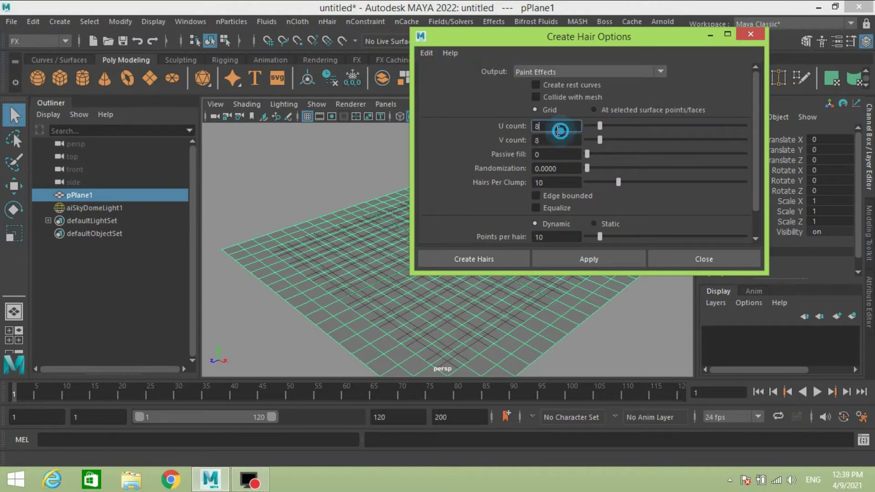
{"action": "type", "text": "25"}
{"action": "key", "text": "Tab"}
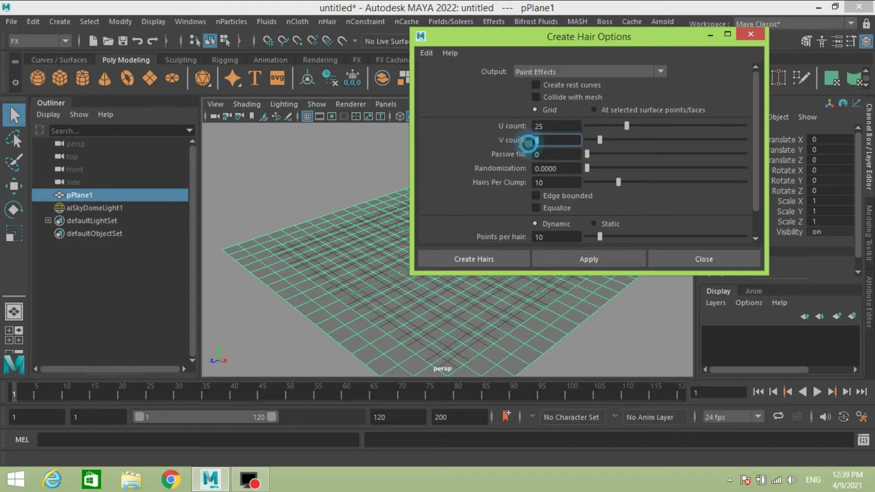
{"action": "type", "text": "2"}
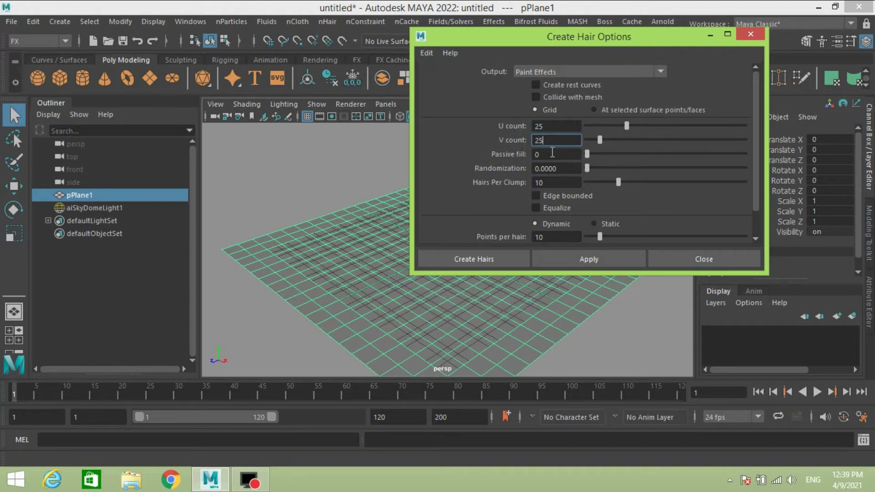
{"action": "type", "text": "5"}
{"action": "key", "text": "Tab"}
Set the hair's passive fill to 2, the randomization to 0.06 and the hairs per clump to 15.
{"action": "type", "text": "2"}
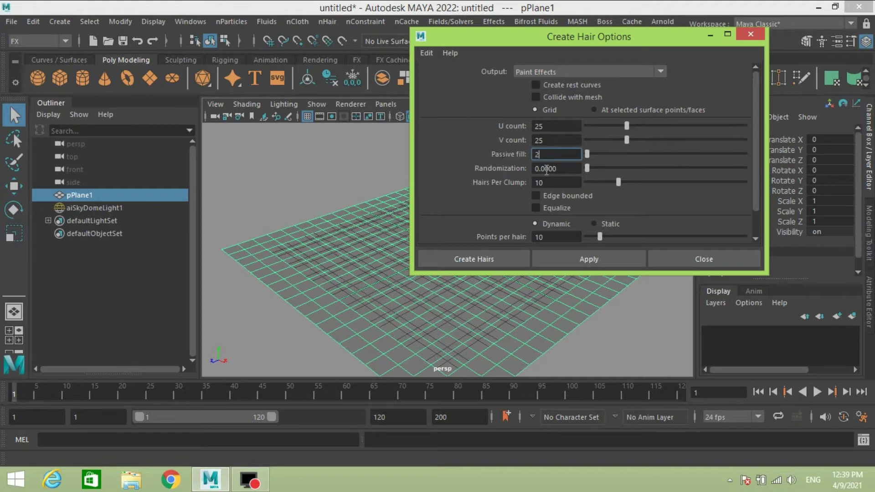
{"action": "key", "text": "Tab"}
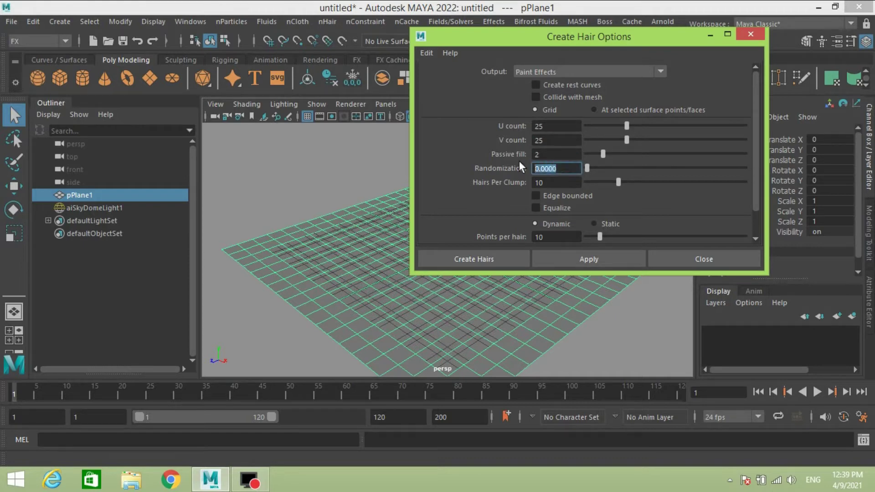
{"action": "type", "text": ".06"}
{"action": "key", "text": "Tab"}
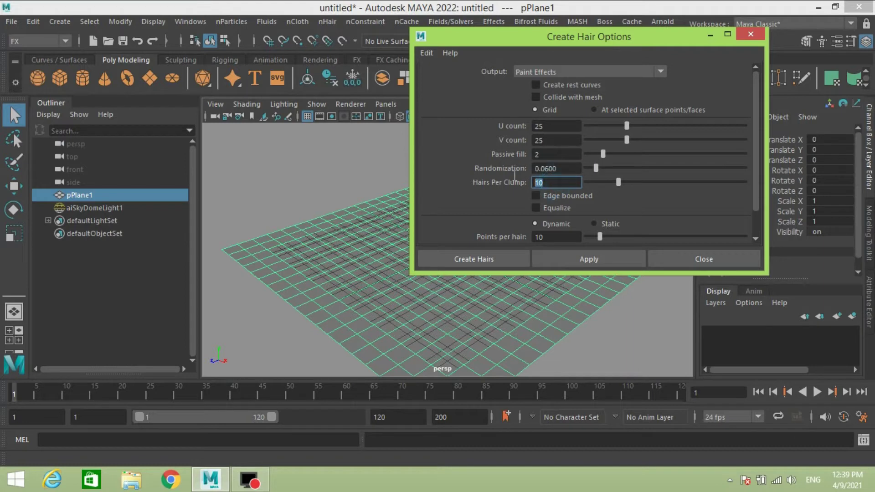
{"action": "type", "text": "15"}
Set the points per hair to 14 and the length to 4.5, and create the hairs on the plane.
{"action": "scroll", "coordinate": [542, 211], "scroll_direction": "down", "scroll_amount": 1}
{"action": "left_click", "coordinate": [556, 207]}
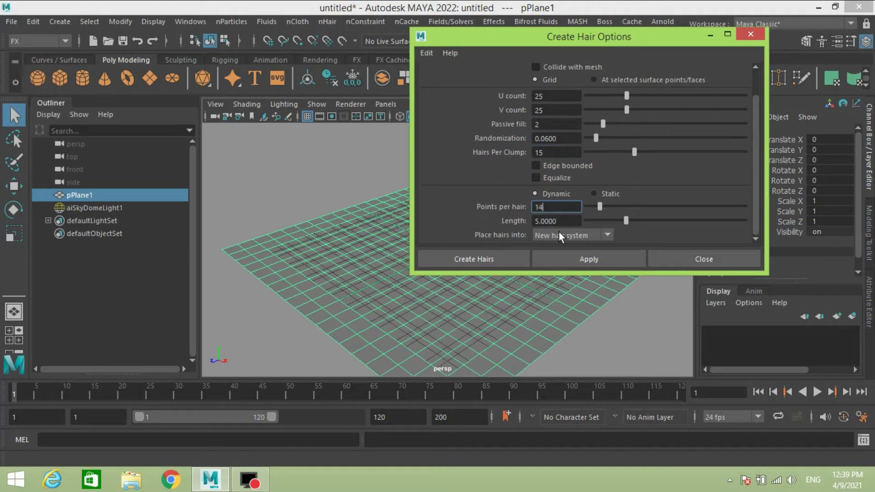
{"action": "type", "text": "14"}
{"action": "left_click", "coordinate": [565, 221]}
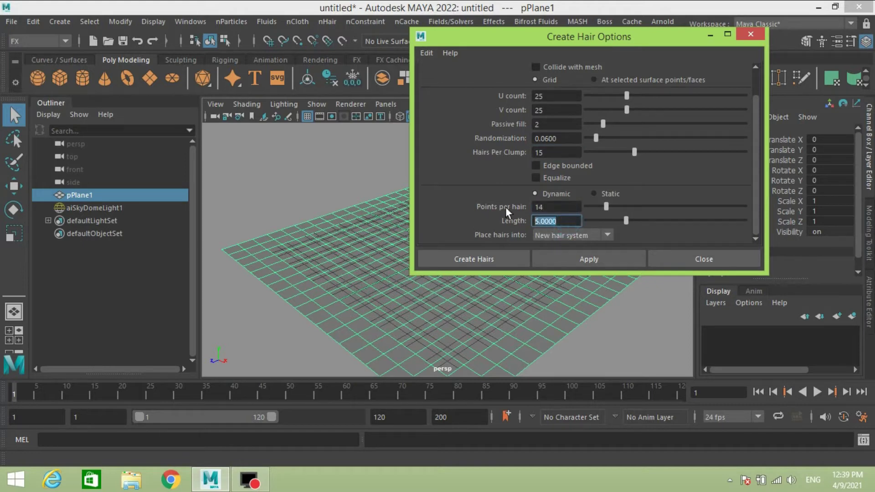
{"action": "type", "text": "4.5"}
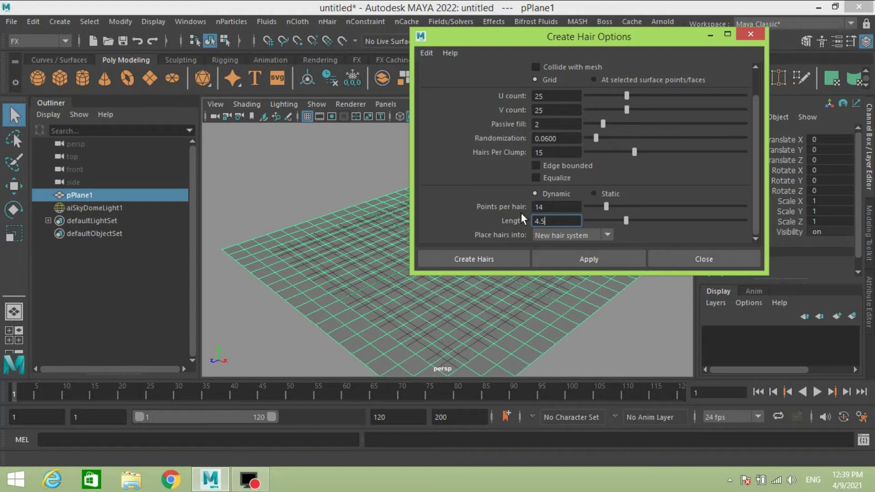
{"action": "left_click", "coordinate": [477, 257]}
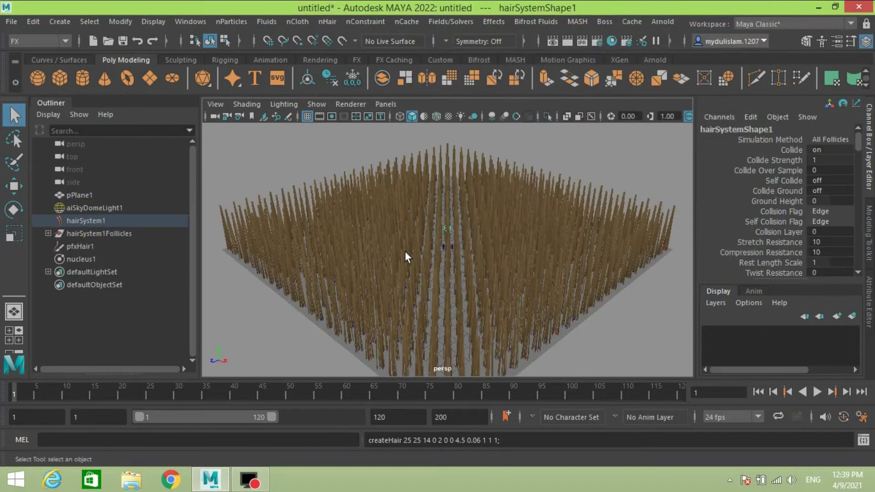
Set the hair system's thinning to about 0.54, clump twist to about 0.39 and clump width to about 0.61.
{"action": "mouse_move", "coordinate": [487, 258]}
{"action": "left_mouse_down", "text": "alt"}
{"action": "mouse_move", "coordinate": [497, 254]}
{"action": "mouse_move", "coordinate": [471, 253]}
{"action": "left_mouse_up", "text": "alt"}
{"action": "left_click", "coordinate": [869, 310]}
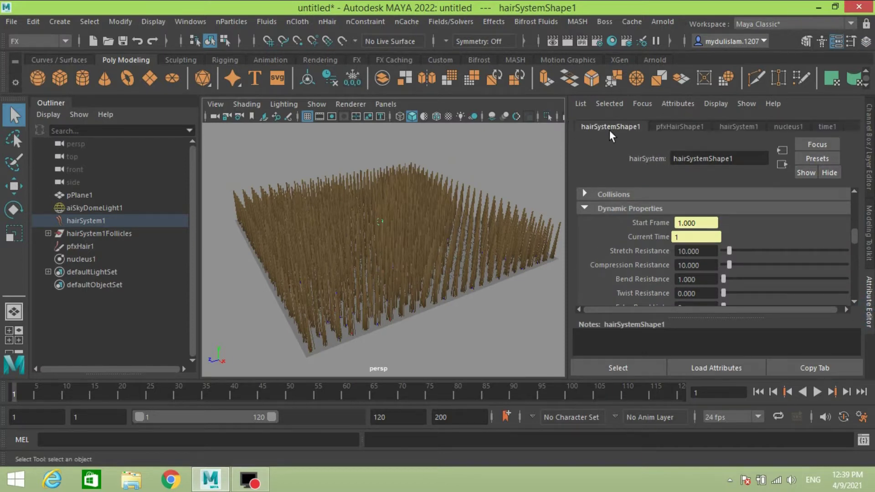
{"action": "scroll", "coordinate": [617, 276], "scroll_direction": "up", "scroll_amount": 10}
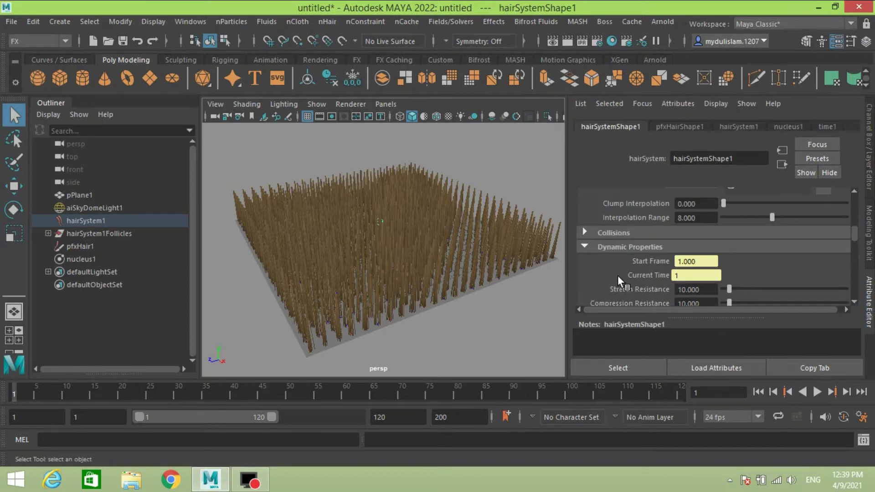
{"action": "scroll", "coordinate": [617, 279], "scroll_direction": "up", "scroll_amount": 2}
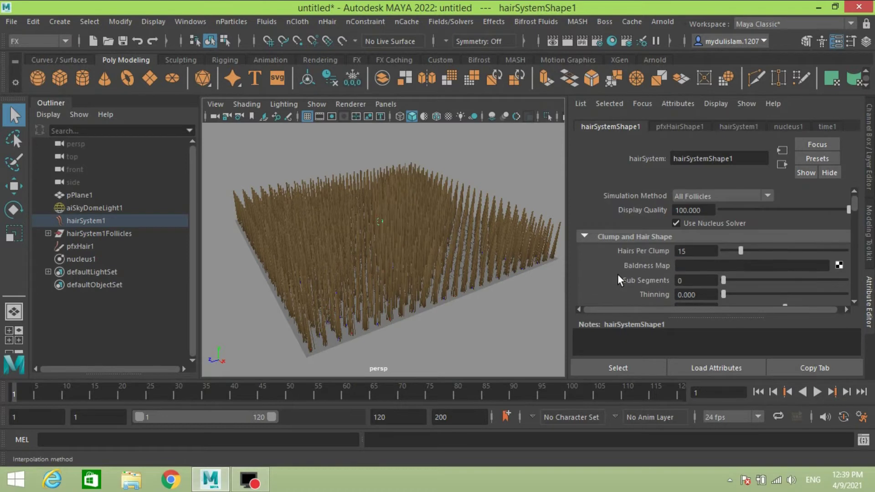
{"action": "scroll", "coordinate": [617, 279], "scroll_direction": "down", "scroll_amount": 2}
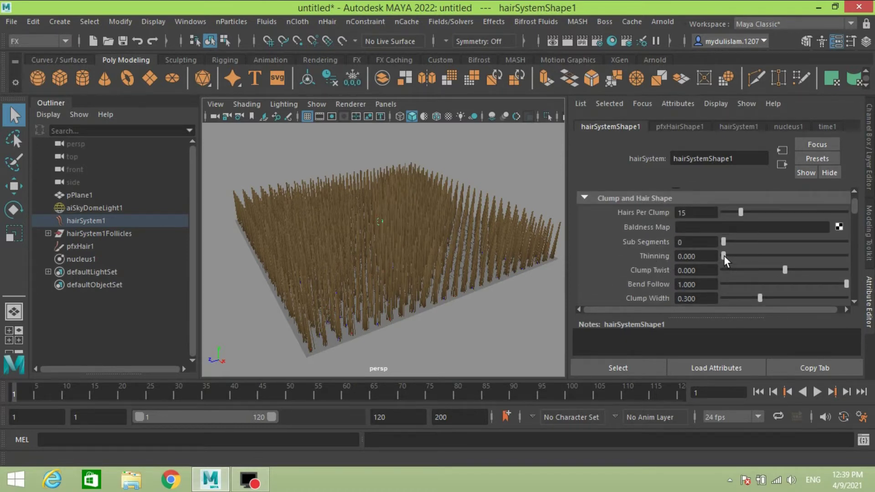
{"action": "left_click_drag", "start_coordinate": [723, 256], "coordinate": [787, 262]}
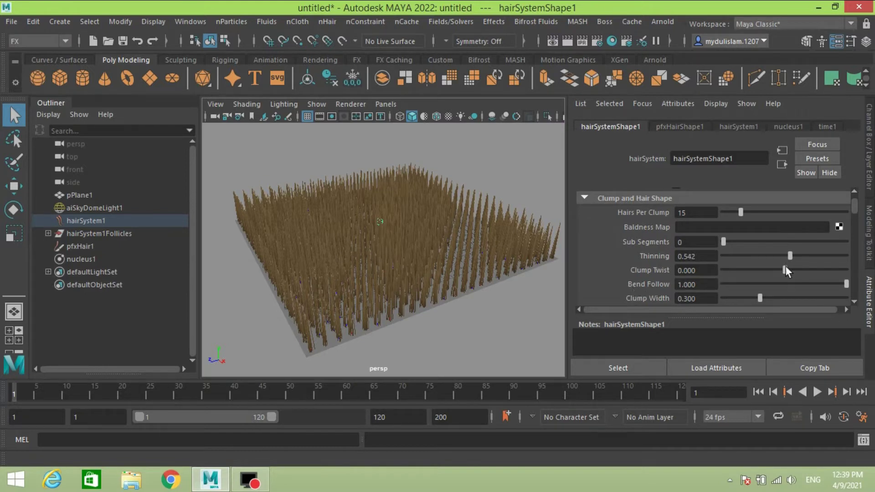
{"action": "left_click_drag", "start_coordinate": [784, 267], "coordinate": [807, 275]}
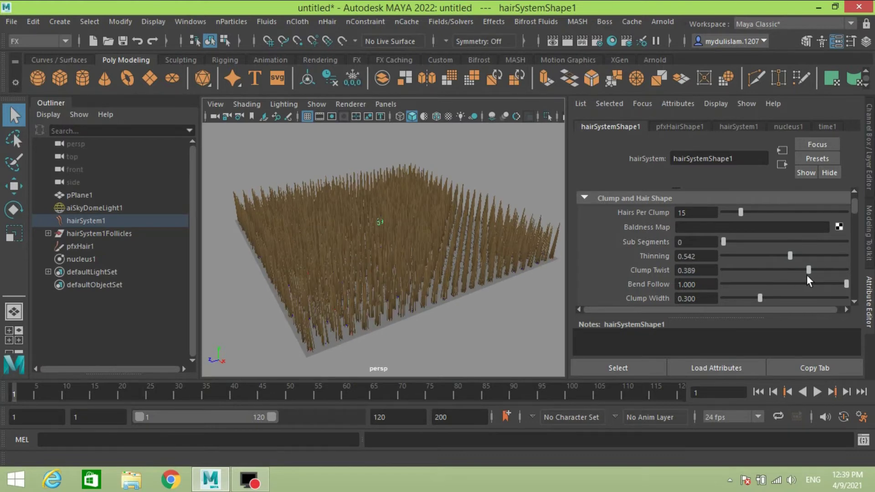
{"action": "scroll", "coordinate": [646, 285], "scroll_direction": "down", "scroll_amount": 2}
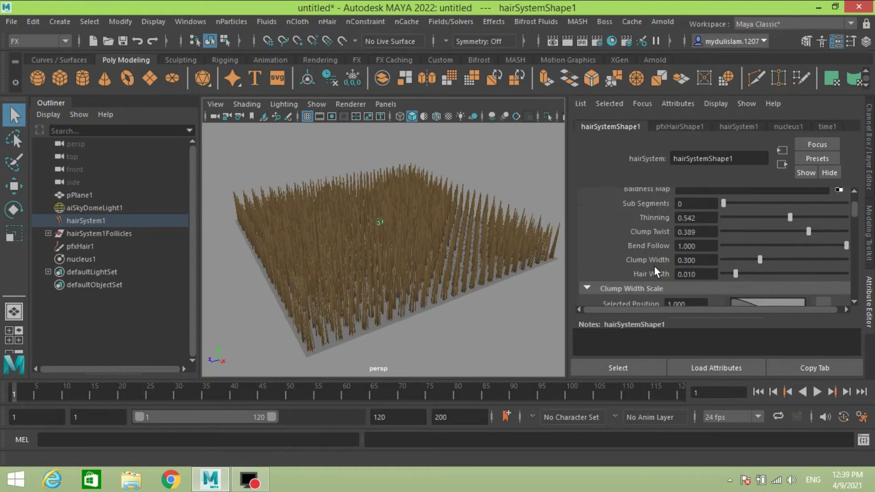
{"action": "left_click_drag", "start_coordinate": [760, 260], "coordinate": [798, 264]}
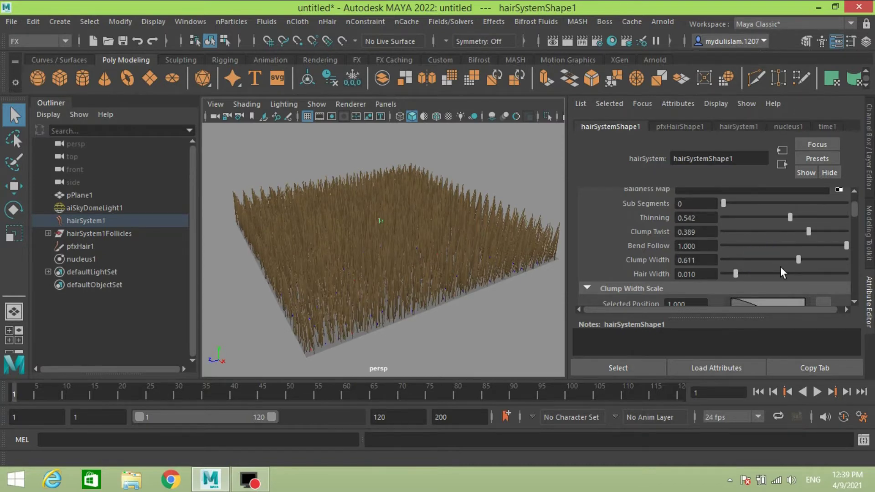
Reshape the Clump Width Scale curve into a wave of peaks and dips, with its last point at about position 0.99, value 0.8.
{"action": "scroll", "coordinate": [640, 266], "scroll_direction": "down", "scroll_amount": 4}
{"action": "scroll", "coordinate": [640, 266], "scroll_direction": "down", "scroll_amount": 2}
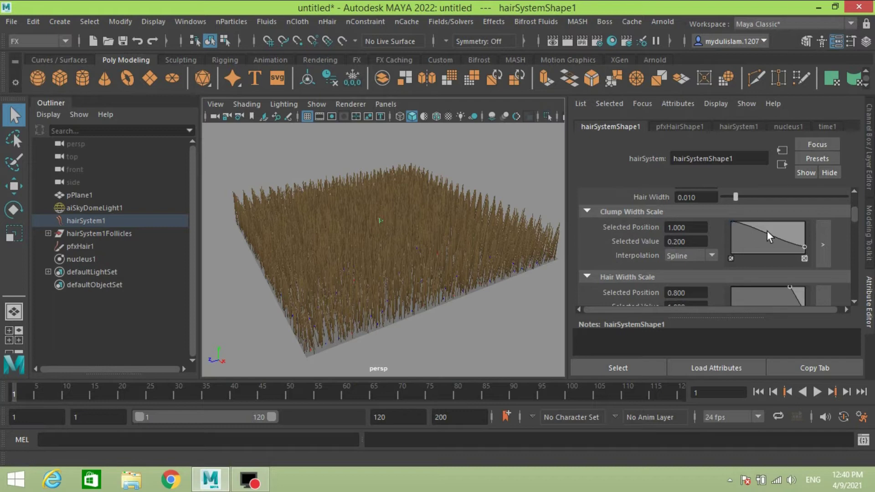
{"action": "left_click_drag", "start_coordinate": [762, 230], "coordinate": [804, 228]}
Shape the Clump Curl curve with several alternating high and low points, ending with a point at about position 0.91, value 0.06.
{"action": "scroll", "coordinate": [673, 269], "scroll_direction": "down", "scroll_amount": 2}
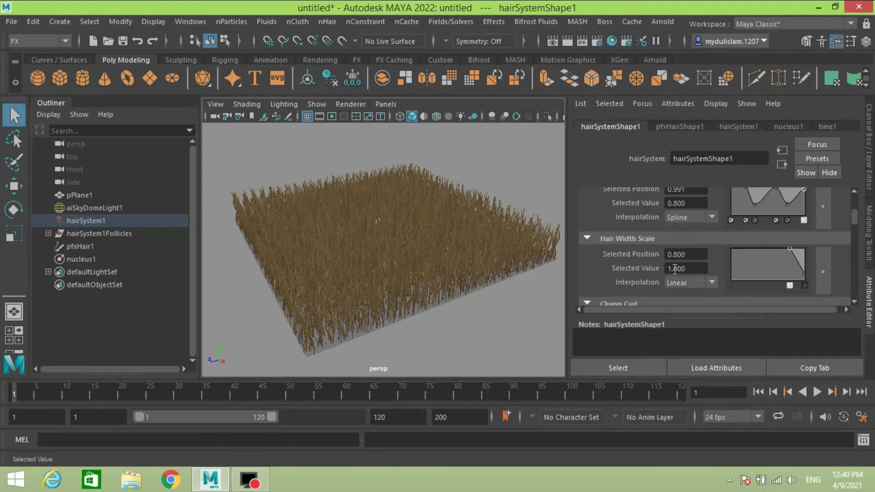
{"action": "scroll", "coordinate": [611, 253], "scroll_direction": "down", "scroll_amount": 2}
{"action": "scroll", "coordinate": [610, 254], "scroll_direction": "down", "scroll_amount": 2}
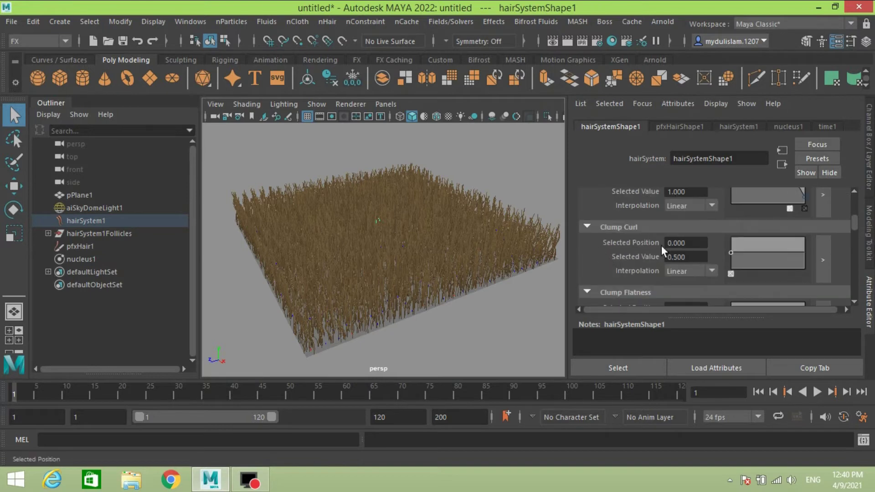
{"action": "left_click_drag", "start_coordinate": [745, 251], "coordinate": [765, 258]}
{"action": "scroll", "coordinate": [483, 288], "scroll_direction": "up", "scroll_amount": 3}
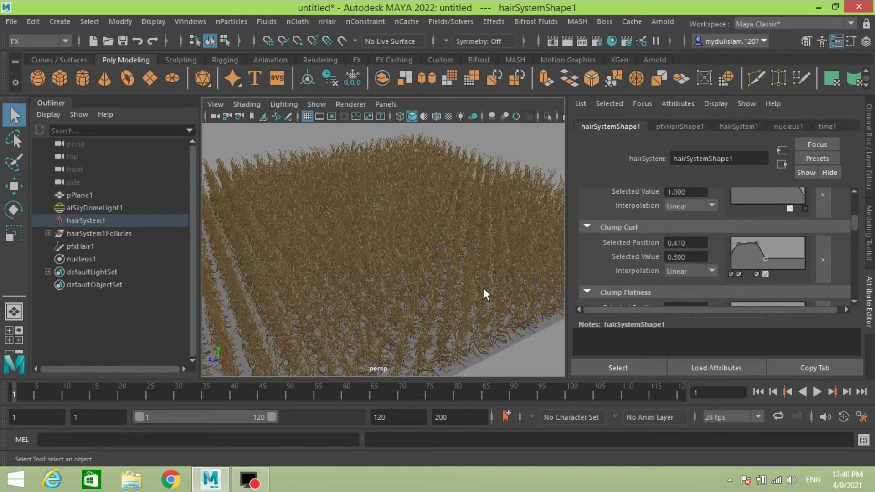
{"action": "scroll", "coordinate": [480, 288], "scroll_direction": "up", "scroll_amount": 3}
{"action": "scroll", "coordinate": [491, 264], "scroll_direction": "down", "scroll_amount": 5}
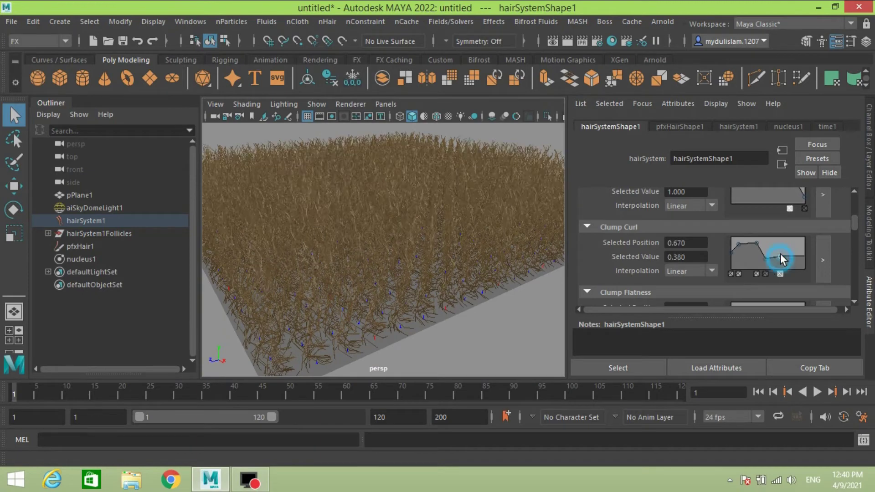
{"action": "left_click", "coordinate": [771, 245]}
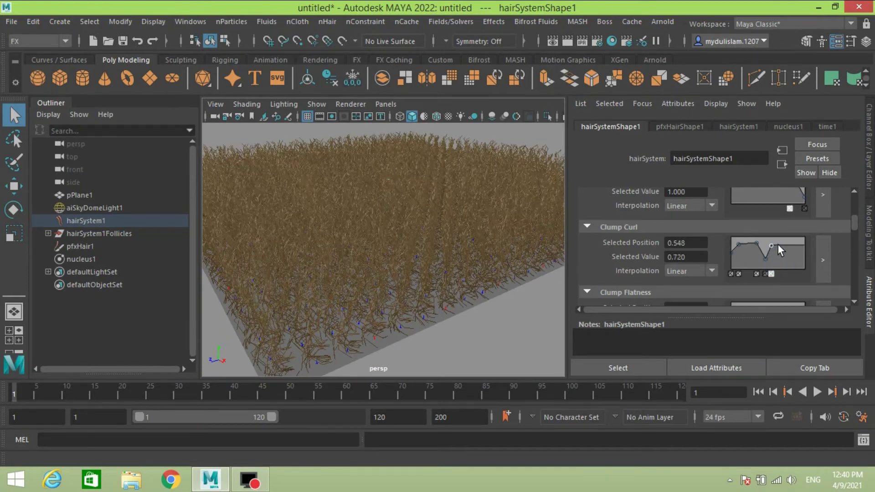
{"action": "left_click_drag", "start_coordinate": [785, 246], "coordinate": [798, 266]}
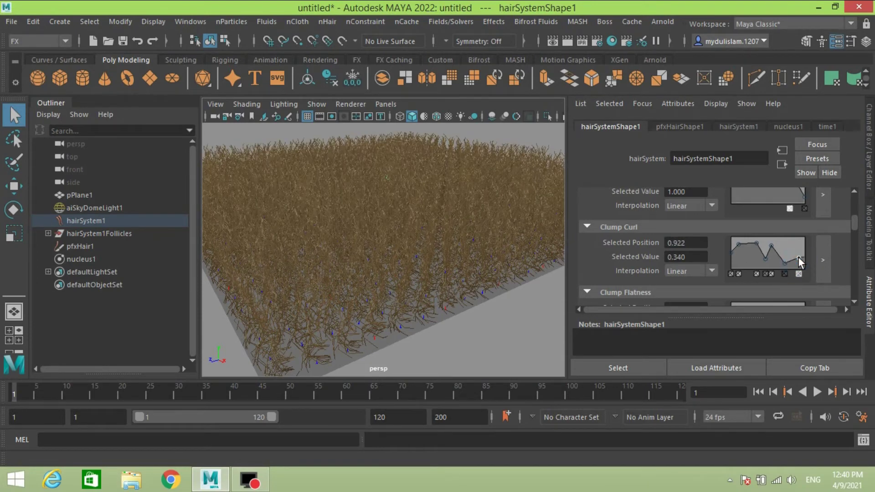
Set the hair's bend resistance to about 52.6 in the dynamic properties and play the simulation to check it.
{"action": "scroll", "coordinate": [641, 258], "scroll_direction": "down", "scroll_amount": 5}
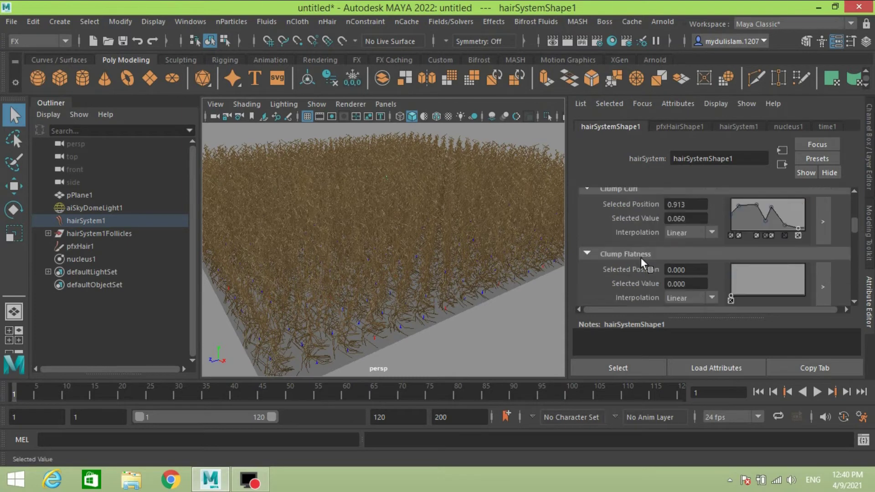
{"action": "scroll", "coordinate": [624, 254], "scroll_direction": "down", "scroll_amount": 2}
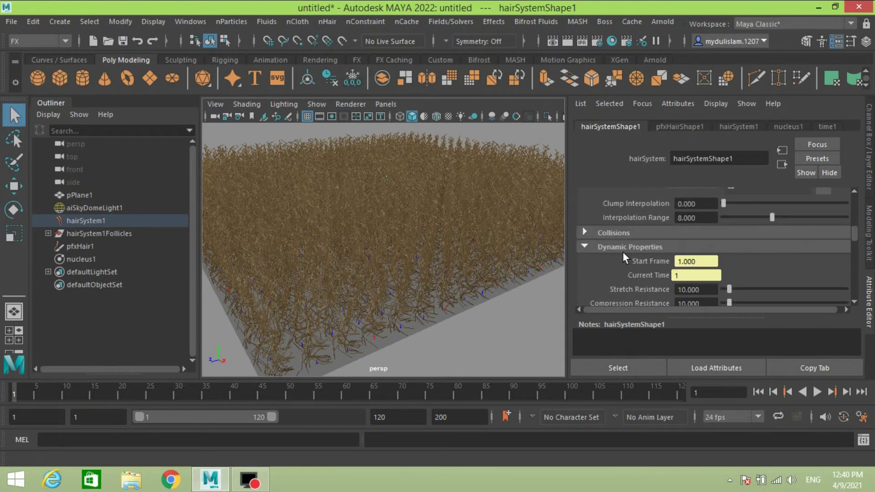
{"action": "scroll", "coordinate": [623, 252], "scroll_direction": "down", "scroll_amount": 2}
{"action": "scroll", "coordinate": [623, 251], "scroll_direction": "up", "scroll_amount": 2}
{"action": "scroll", "coordinate": [606, 253], "scroll_direction": "down", "scroll_amount": 2}
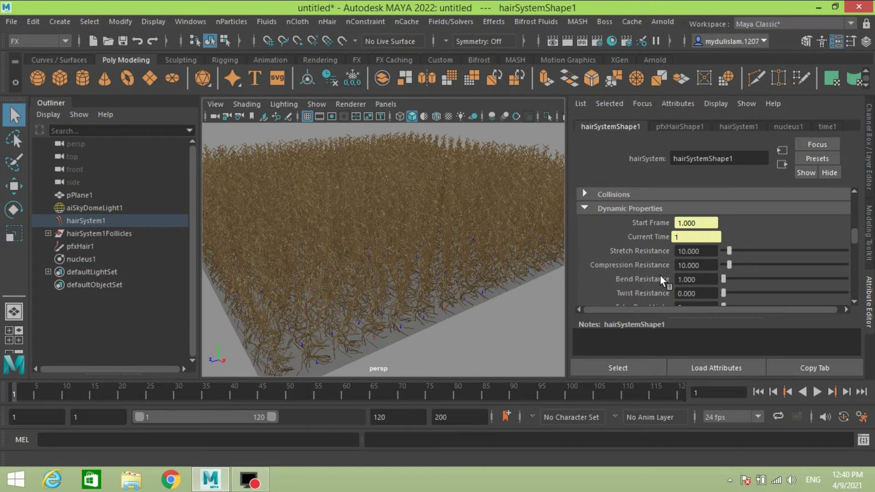
{"action": "left_click_drag", "start_coordinate": [723, 280], "coordinate": [755, 284]}
{"action": "scroll", "coordinate": [673, 273], "scroll_direction": "down", "scroll_amount": 2}
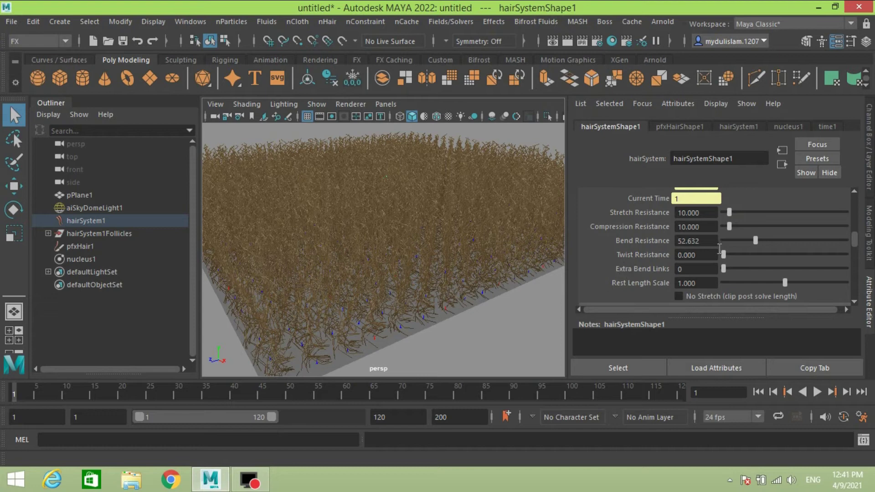
{"action": "left_click", "coordinate": [817, 392]}
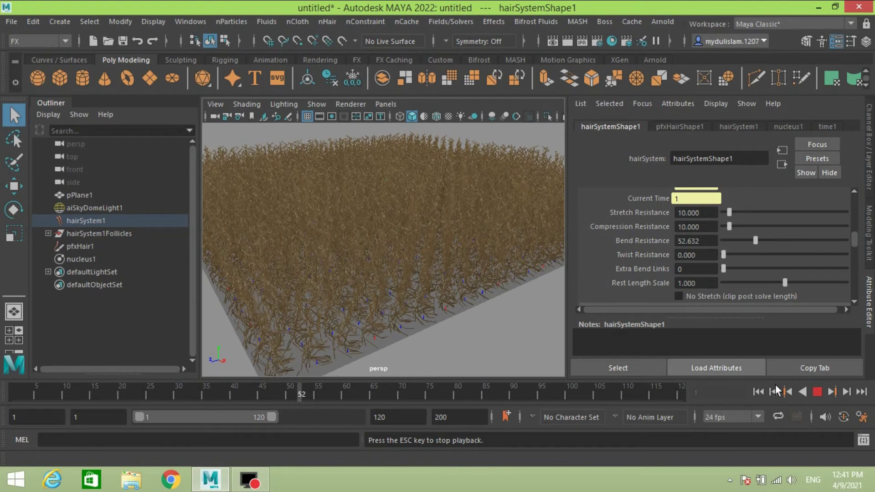
{"action": "left_click", "coordinate": [815, 391]}
Set the hair's turbulence to intensity 1, frequency about 0.59 and speed about 0.41, and play the simulation to test it.
{"action": "scroll", "coordinate": [622, 270], "scroll_direction": "down", "scroll_amount": 3}
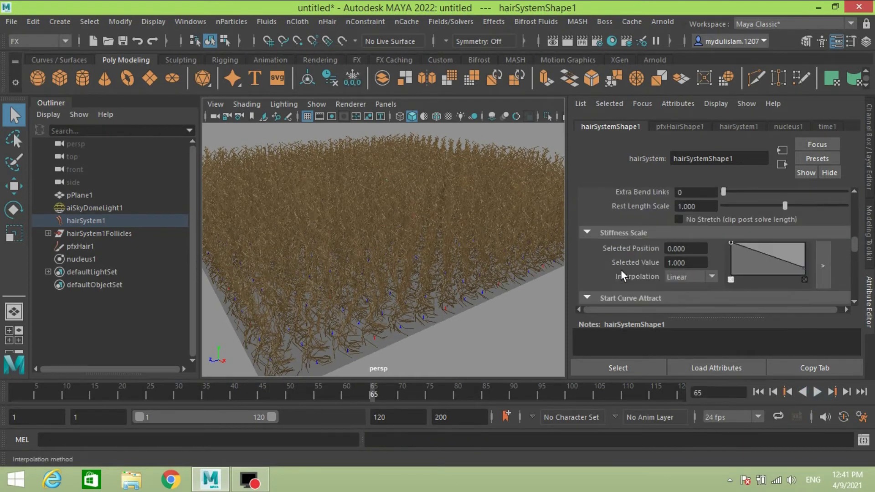
{"action": "scroll", "coordinate": [621, 269], "scroll_direction": "down", "scroll_amount": 3}
{"action": "scroll", "coordinate": [621, 270], "scroll_direction": "up", "scroll_amount": 6}
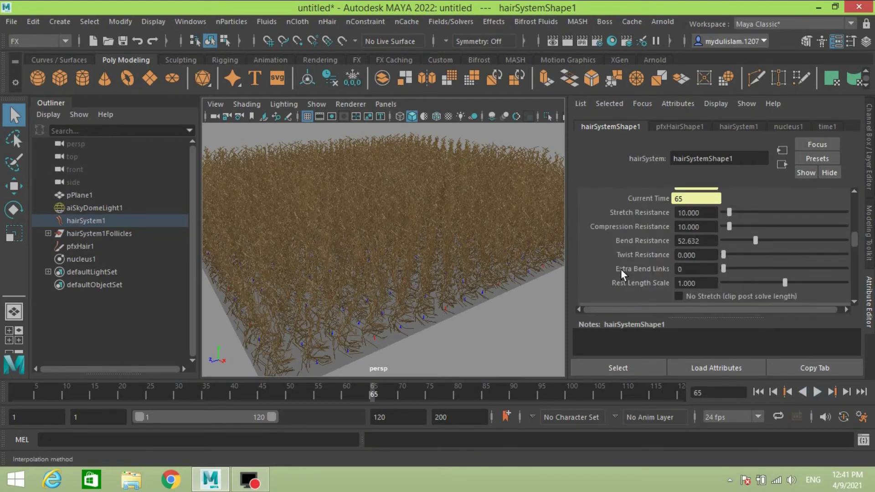
{"action": "left_click", "coordinate": [585, 209]}
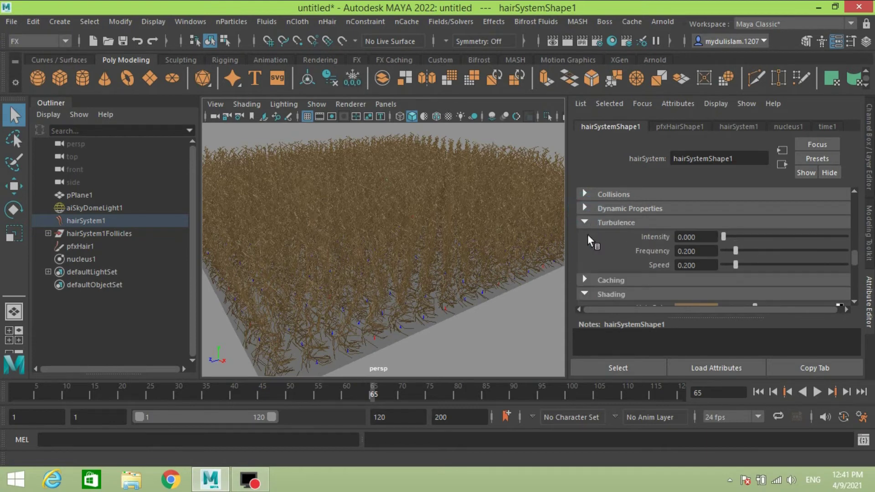
{"action": "left_click", "coordinate": [729, 236]}
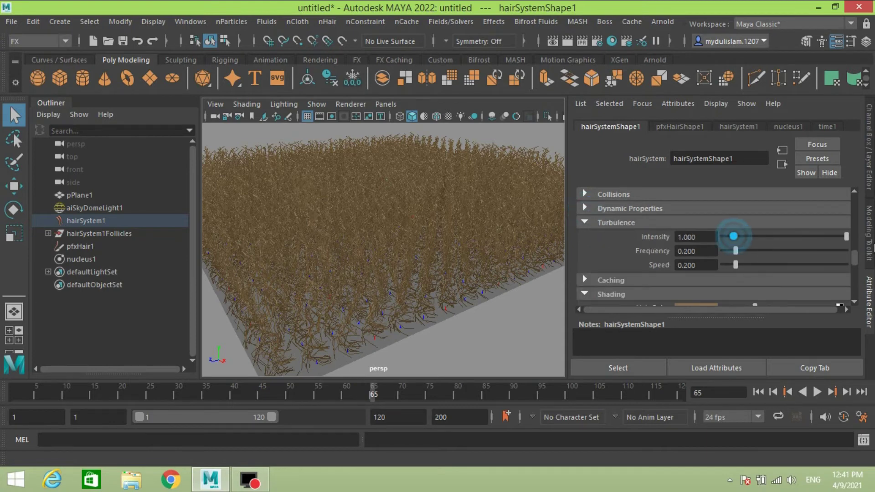
{"action": "left_click_drag", "start_coordinate": [738, 250], "coordinate": [748, 265]}
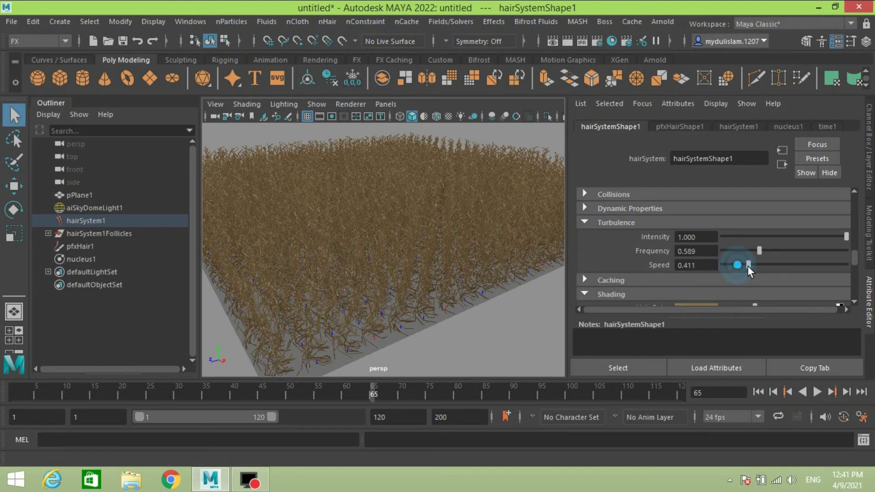
{"action": "left_click", "coordinate": [817, 392]}
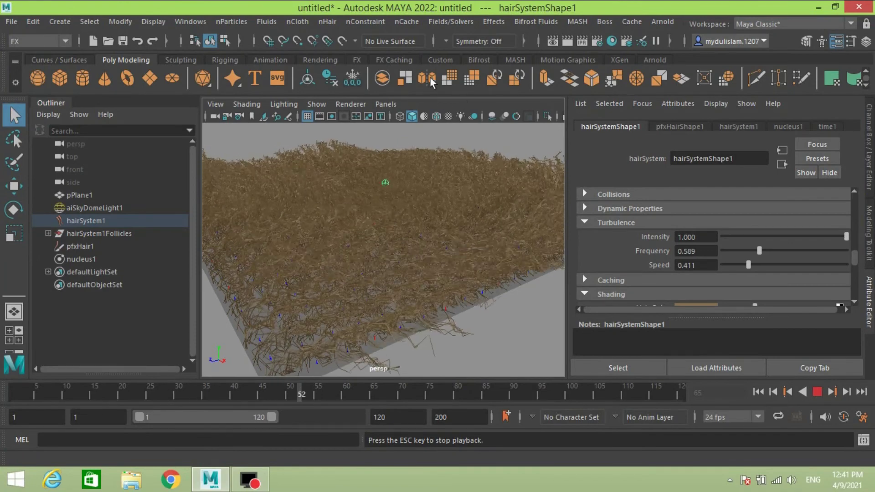
{"action": "left_click", "coordinate": [817, 391]}
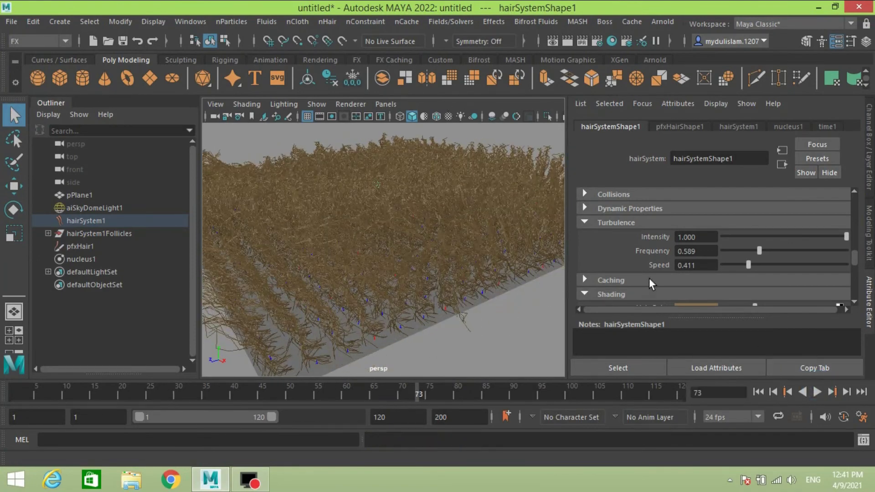
Map a File texture to the hair color in the hair system's shading attributes.
{"action": "left_click", "coordinate": [586, 222]}
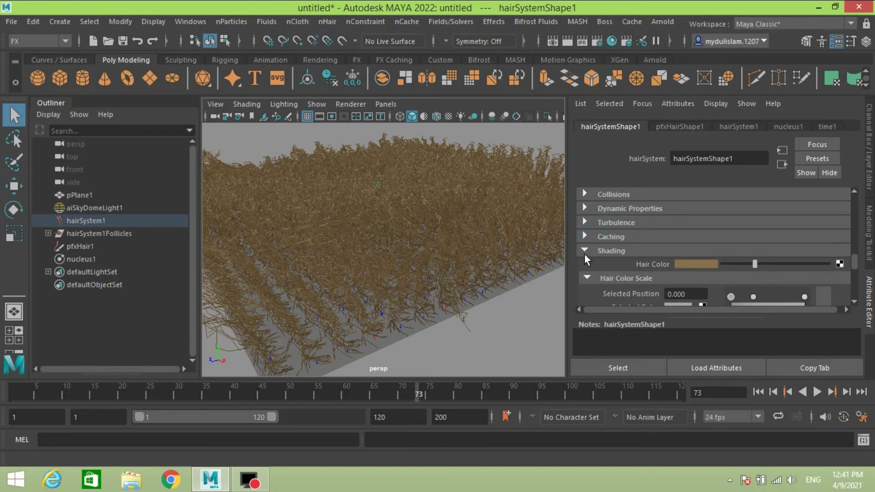
{"action": "left_click", "coordinate": [585, 250]}
{"action": "left_click", "coordinate": [587, 250]}
{"action": "left_click", "coordinate": [840, 264]}
{"action": "left_click", "coordinate": [416, 273]}
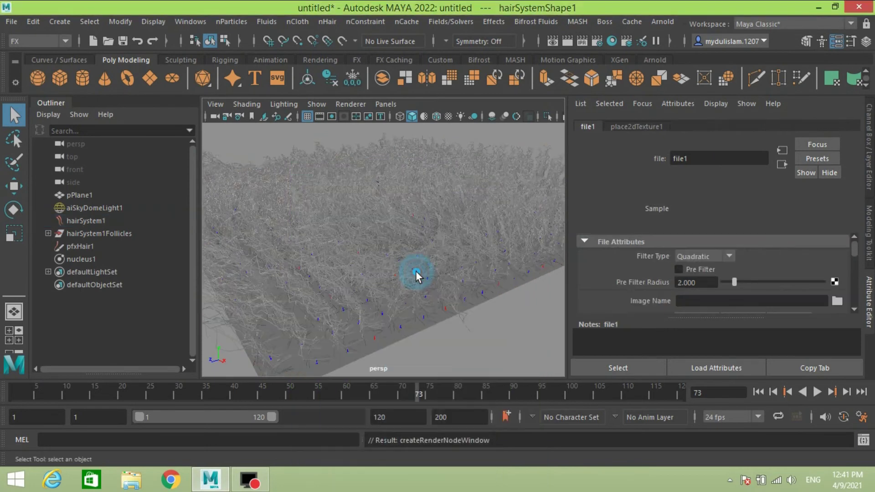
Load grak.jpg from the Desktop as the file texture's image.
{"action": "left_click", "coordinate": [837, 301]}
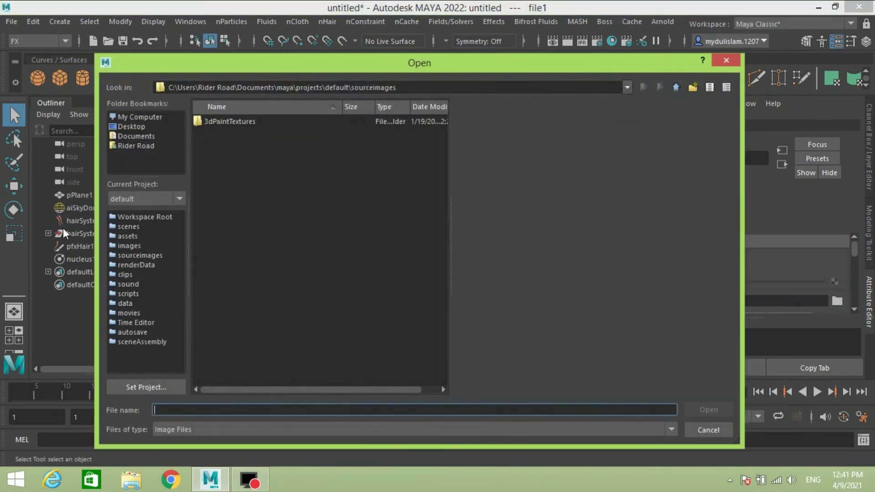
{"action": "left_click", "coordinate": [130, 127]}
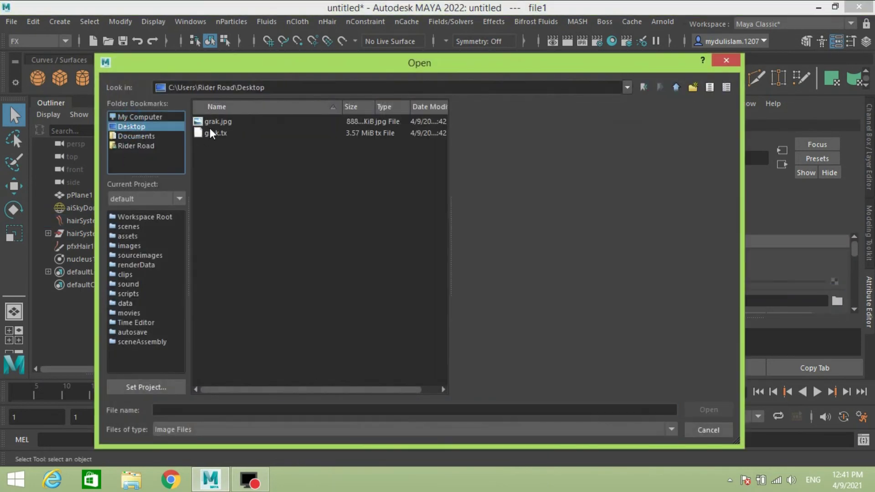
{"action": "left_click", "coordinate": [226, 121]}
{"action": "left_click", "coordinate": [691, 410]}
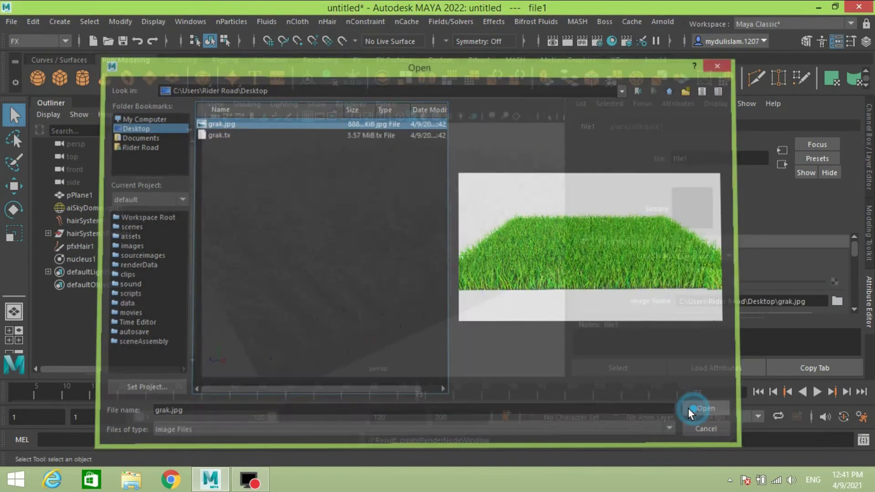
Play the simulation and inspect the textured grass from several angles and up close.
{"action": "left_click", "coordinate": [870, 175]}
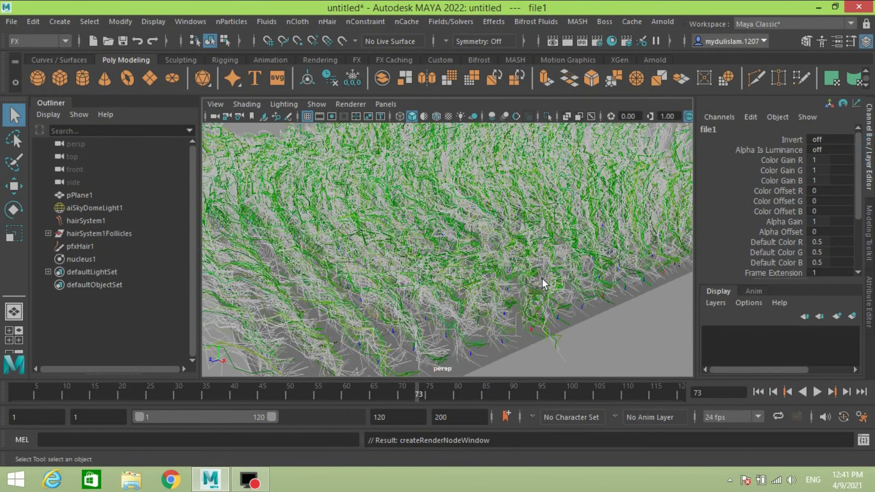
{"action": "left_click_drag", "start_coordinate": [555, 289], "coordinate": [476, 293], "text": "alt"}
{"action": "left_click", "coordinate": [817, 392]}
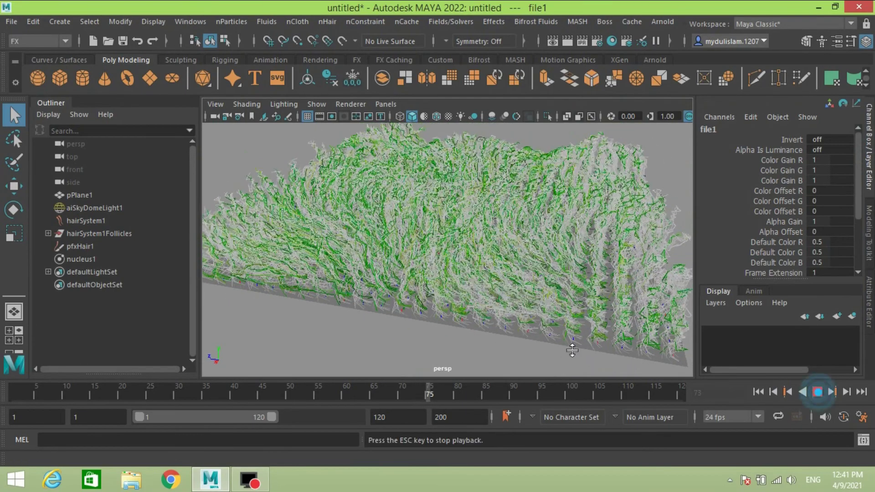
{"action": "left_click_drag", "start_coordinate": [474, 312], "coordinate": [437, 303], "text": "alt"}
{"action": "scroll", "coordinate": [433, 309], "scroll_direction": "up", "scroll_amount": 5}
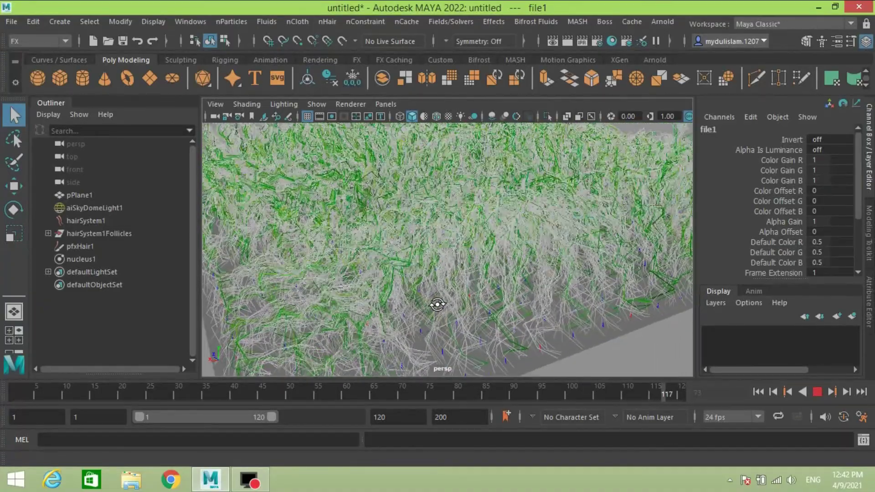